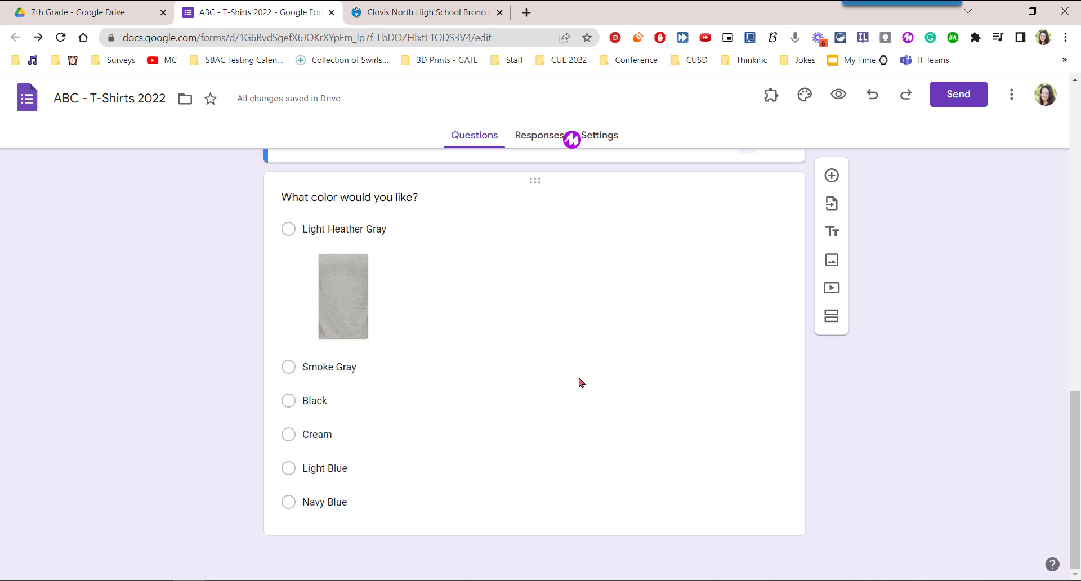
Duplicate the "What color would you like?" question and delete the copy.
{"action": "left_click", "coordinate": [581, 383]}
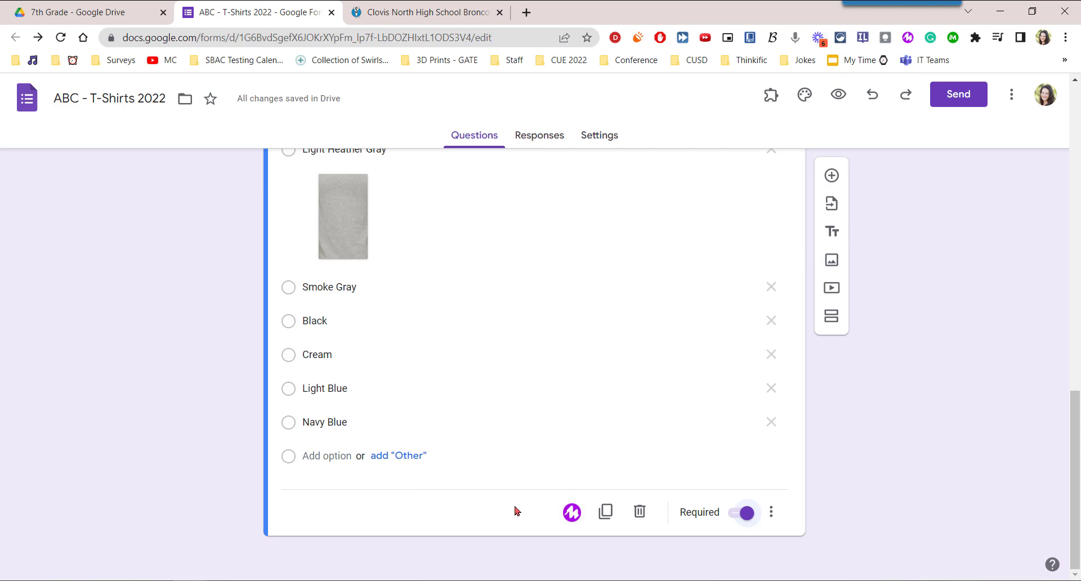
{"action": "left_click", "coordinate": [605, 512]}
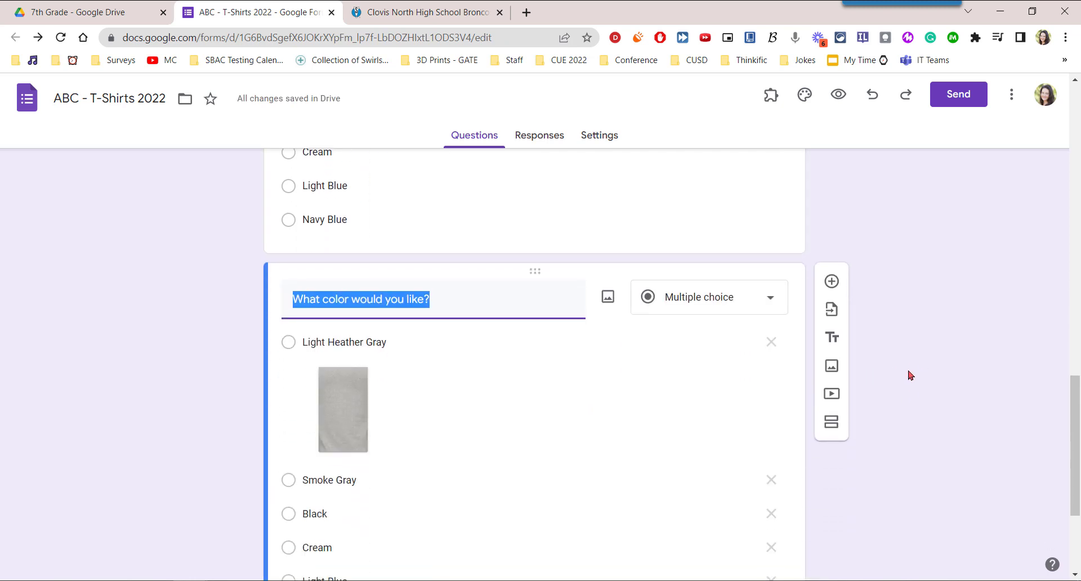
{"action": "mouse_move", "coordinate": [1076, 420]}
{"action": "left_mouse_down"}
{"action": "mouse_move", "coordinate": [1077, 457]}
{"action": "mouse_move", "coordinate": [1077, 299]}
{"action": "mouse_move", "coordinate": [1065, 415]}
{"action": "left_mouse_up"}
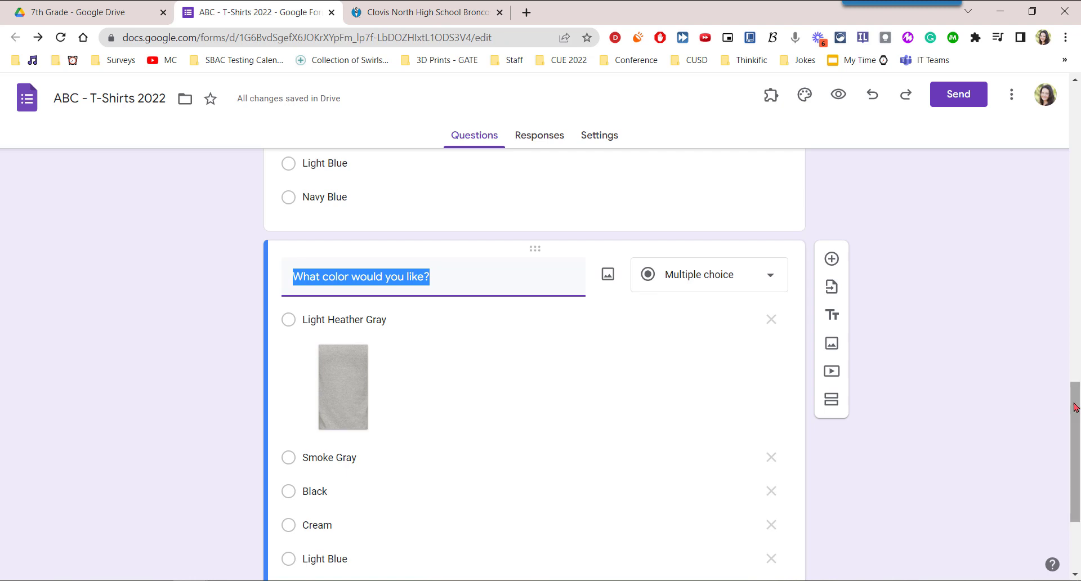
{"action": "left_click_drag", "start_coordinate": [1076, 408], "coordinate": [1076, 456]}
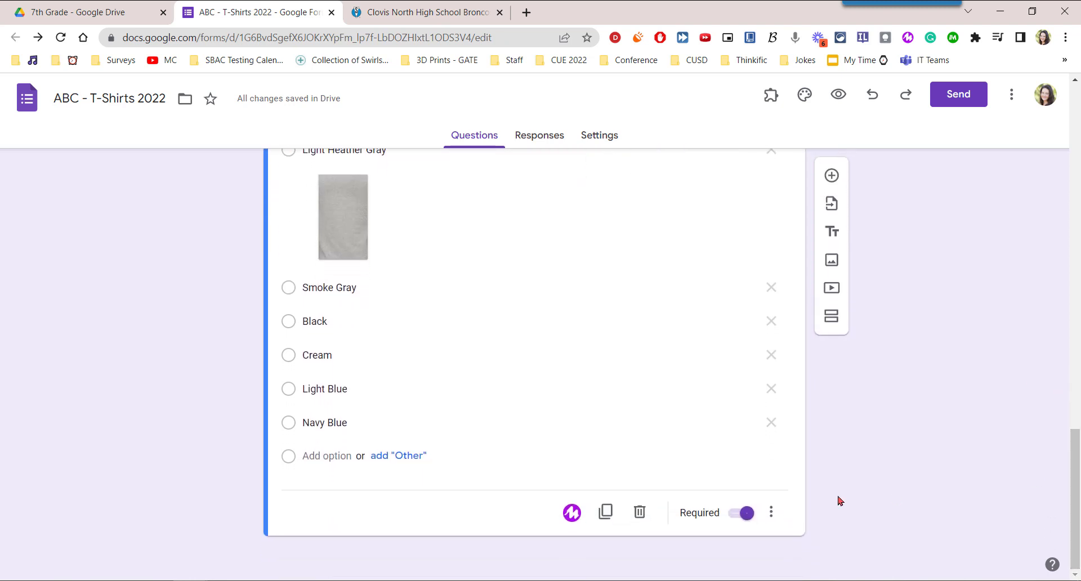
{"action": "left_click", "coordinate": [606, 522]}
{"action": "left_click", "coordinate": [638, 516]}
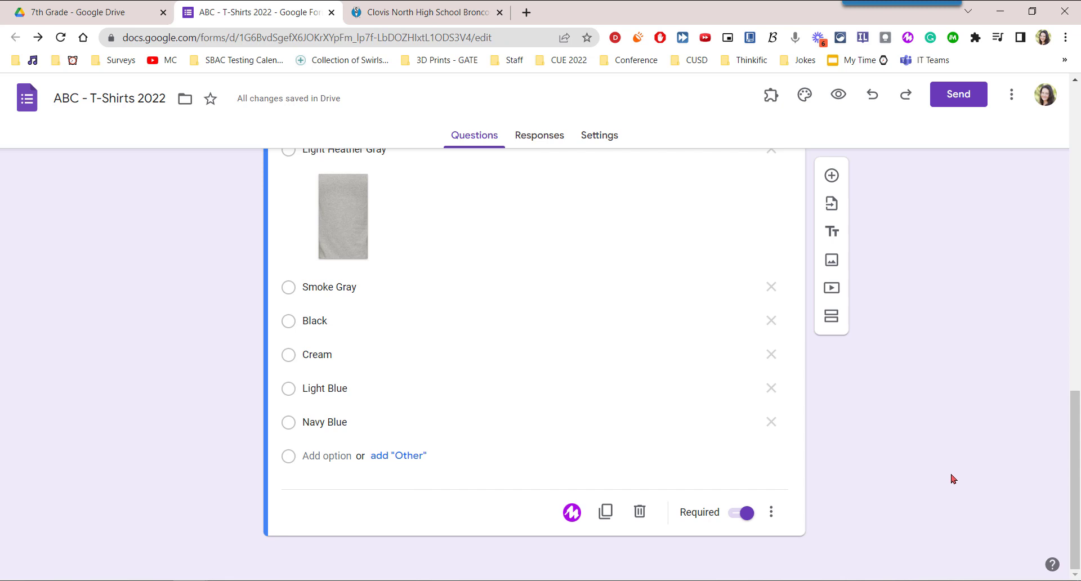
Try shuffling the option order of the "What color would you like?" question.
{"action": "left_click", "coordinate": [771, 512]}
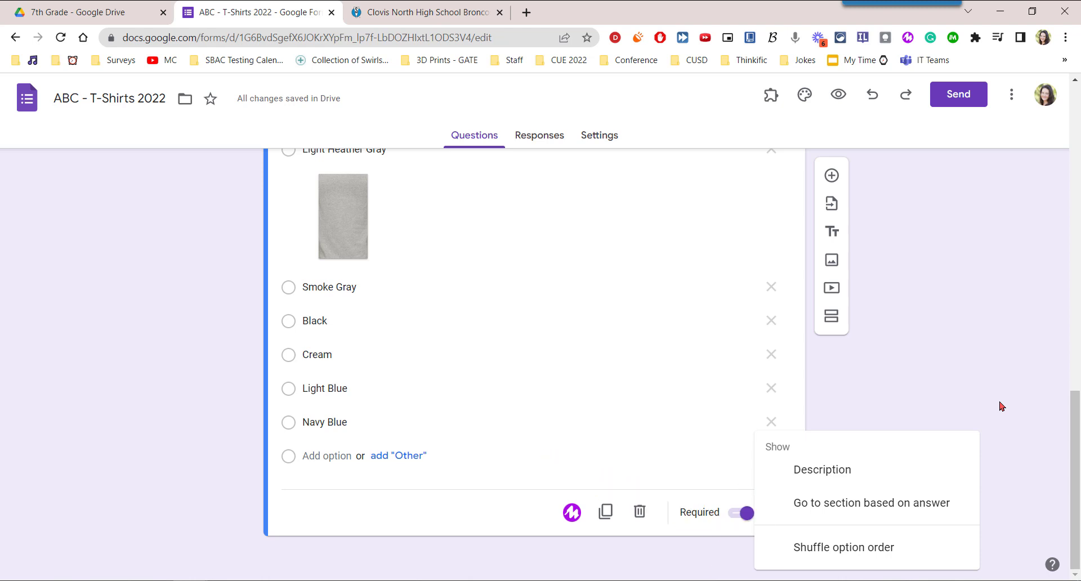
{"action": "left_click", "coordinate": [874, 550]}
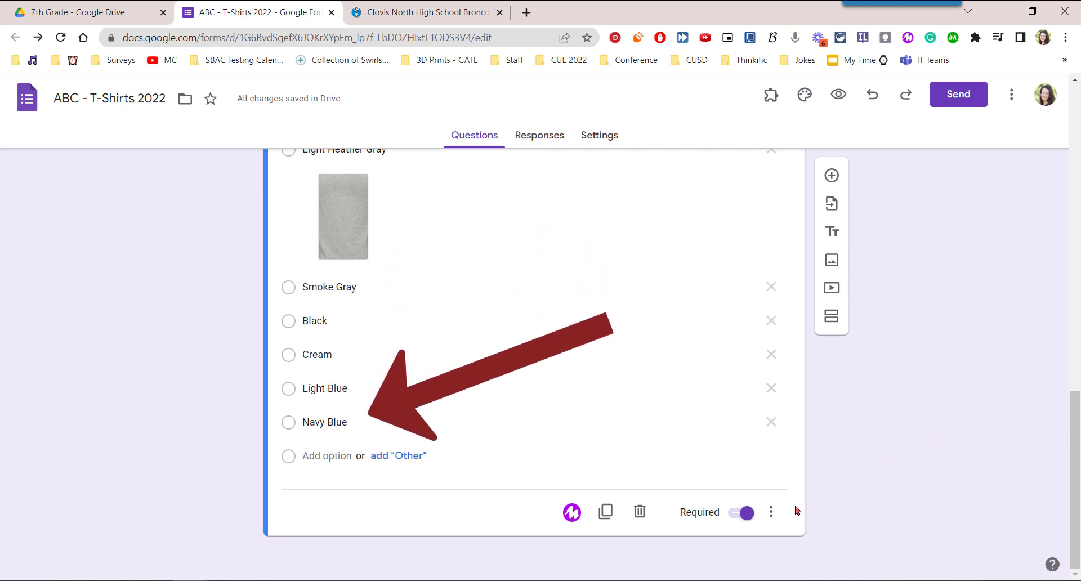
{"action": "left_click", "coordinate": [771, 514]}
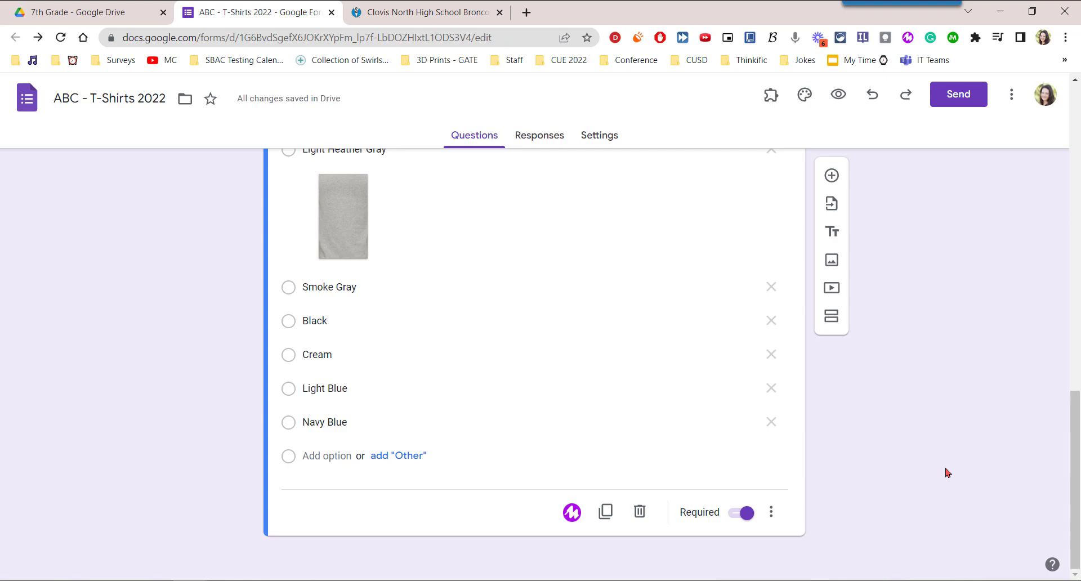
Change the "What size would you like?" question from multiple choice to a dropdown.
{"action": "scroll", "coordinate": [939, 469], "scroll_direction": "up", "scroll_amount": 1}
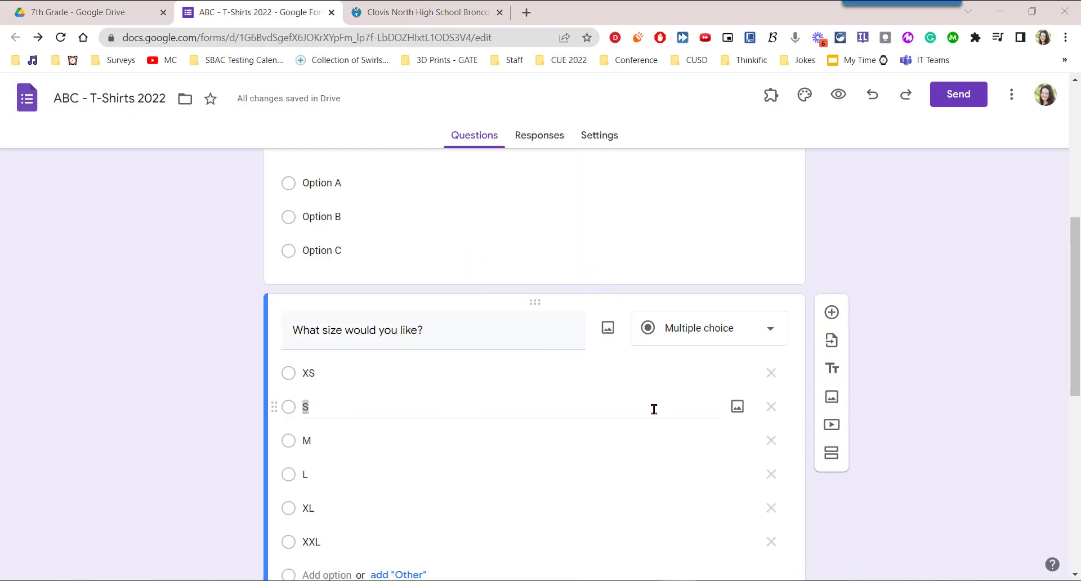
{"action": "left_click", "coordinate": [778, 334]}
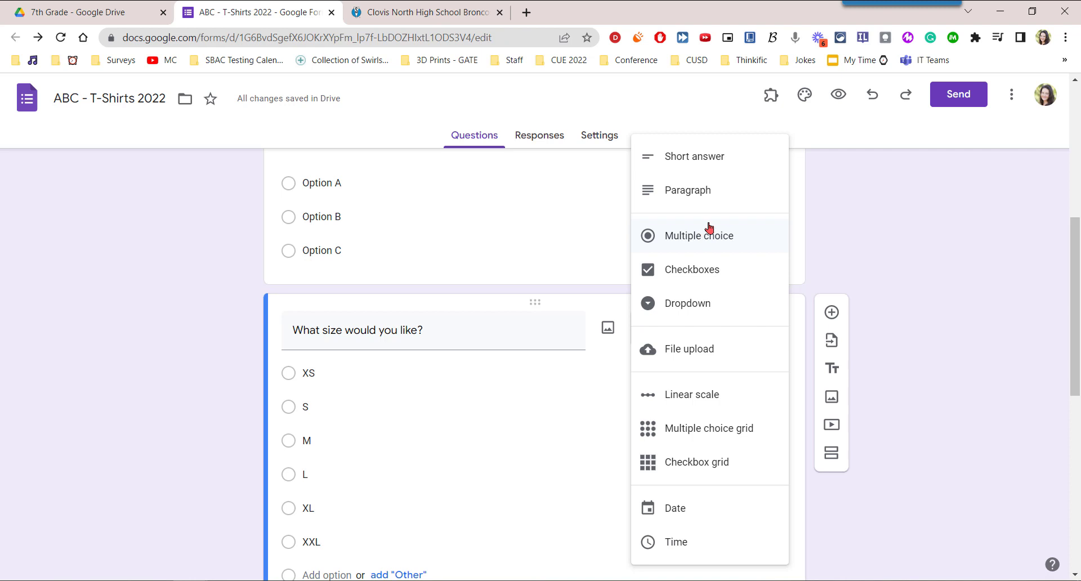
{"action": "left_click", "coordinate": [722, 306]}
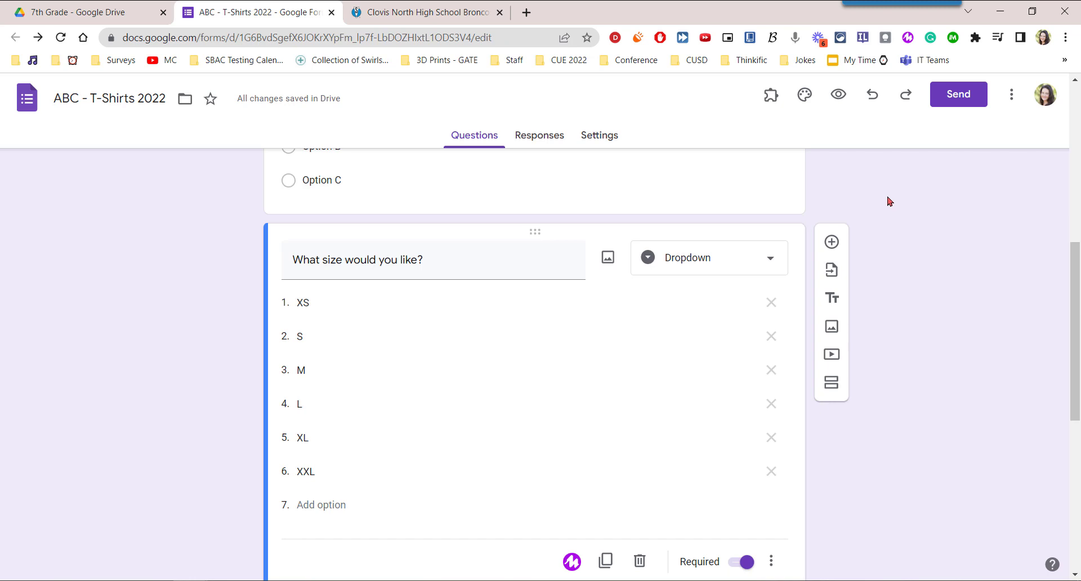
Preview the form and test it by answering Option C for the T-shirt style and M for the size.
{"action": "left_click", "coordinate": [839, 95]}
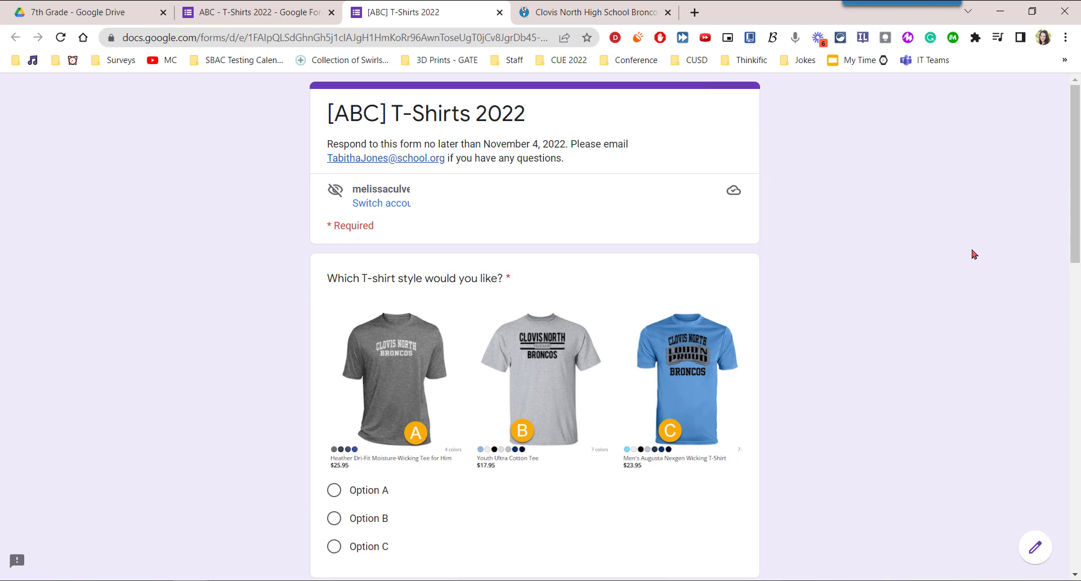
{"action": "scroll", "coordinate": [974, 254], "scroll_direction": "down", "scroll_amount": 2}
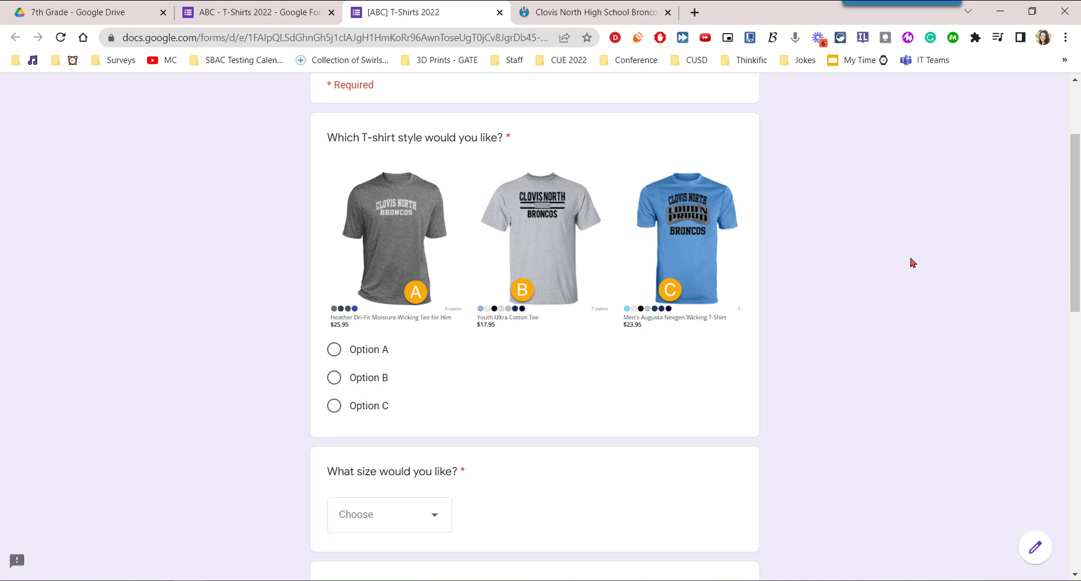
{"action": "left_click", "coordinate": [335, 351]}
{"action": "left_click", "coordinate": [335, 379]}
{"action": "left_click", "coordinate": [376, 409]}
{"action": "scroll", "coordinate": [898, 286], "scroll_direction": "down", "scroll_amount": 4}
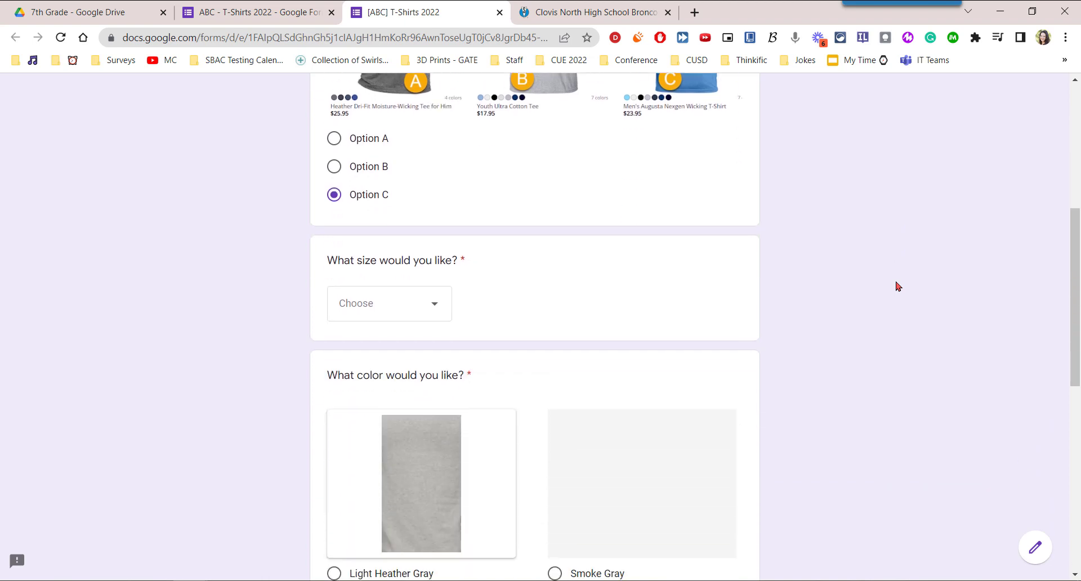
{"action": "left_click", "coordinate": [437, 306]}
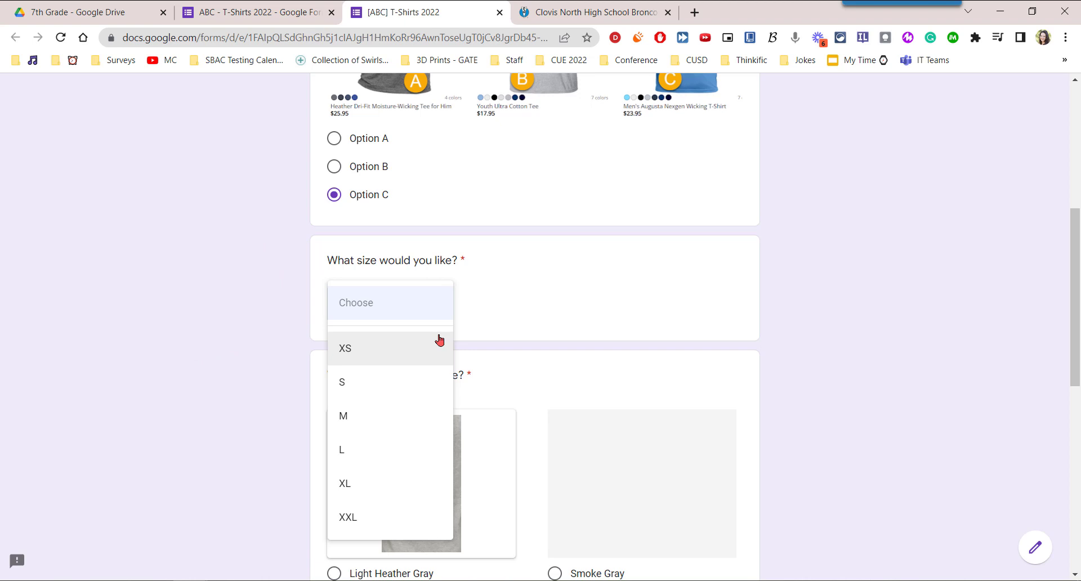
{"action": "left_click", "coordinate": [401, 424]}
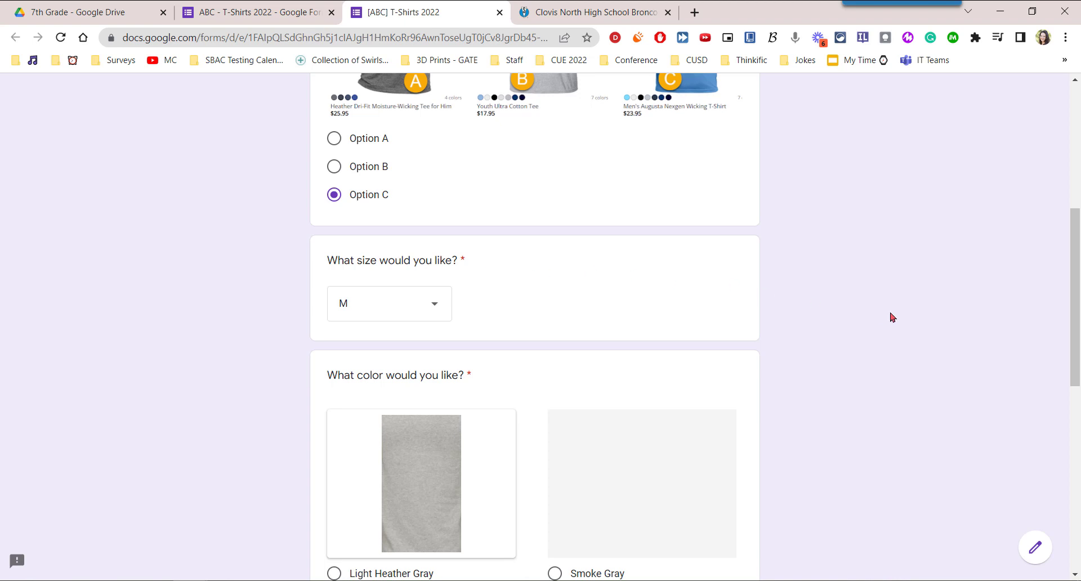
Check the color choices in the preview and, back in the form editor, remove the image from the Light Heather Gray option.
{"action": "scroll", "coordinate": [892, 317], "scroll_direction": "down", "scroll_amount": 5}
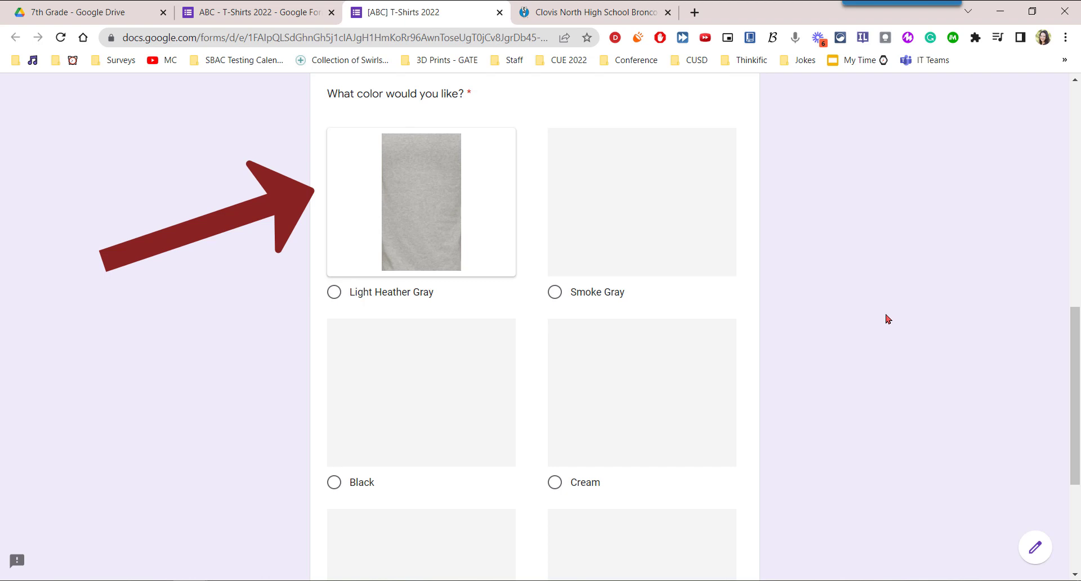
{"action": "scroll", "coordinate": [892, 317], "scroll_direction": "down", "scroll_amount": 4}
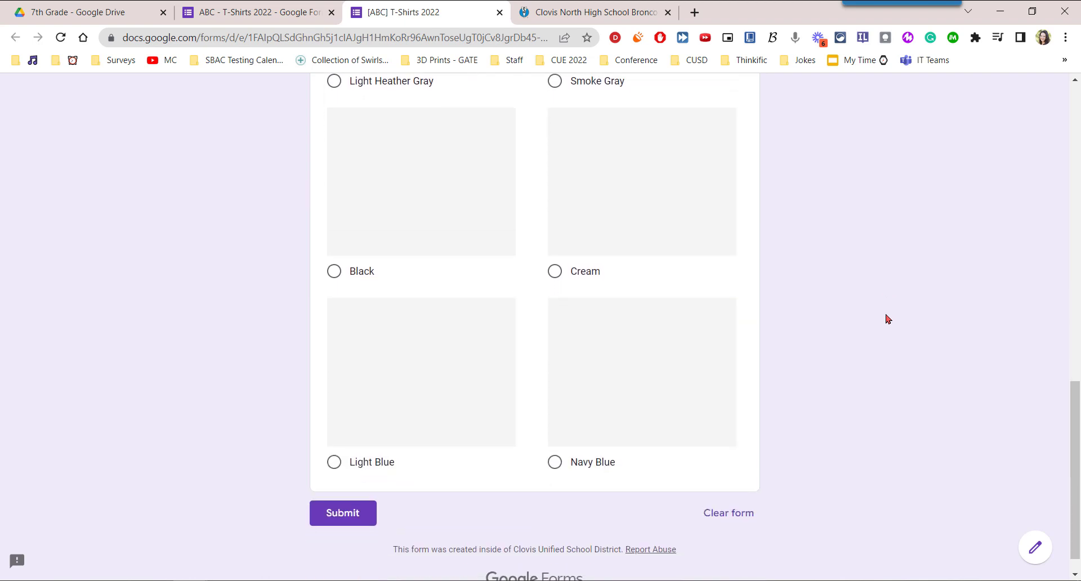
{"action": "scroll", "coordinate": [886, 319], "scroll_direction": "up", "scroll_amount": 4}
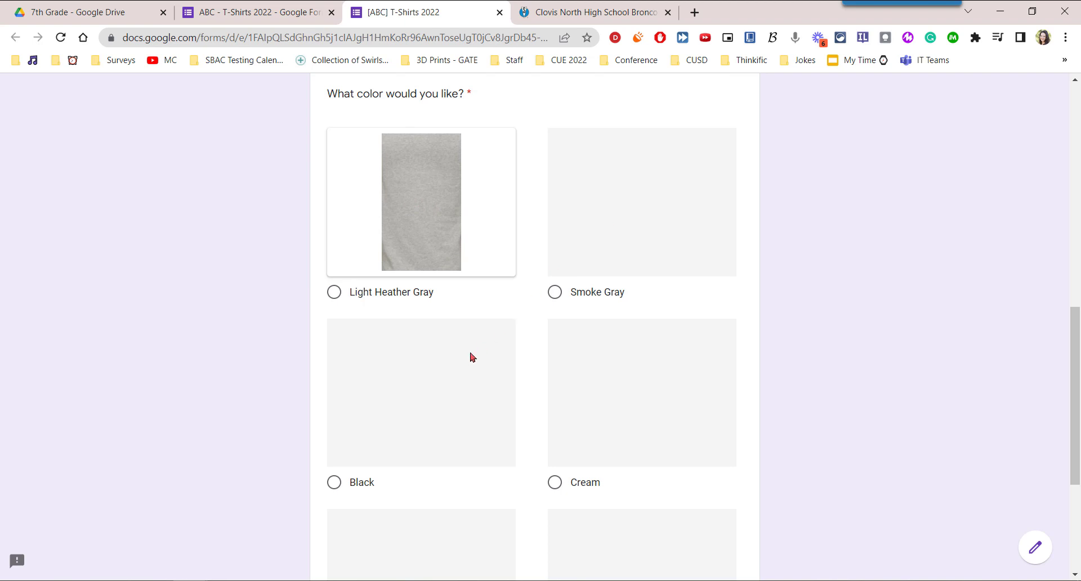
{"action": "scroll", "coordinate": [609, 394], "scroll_direction": "down", "scroll_amount": 1}
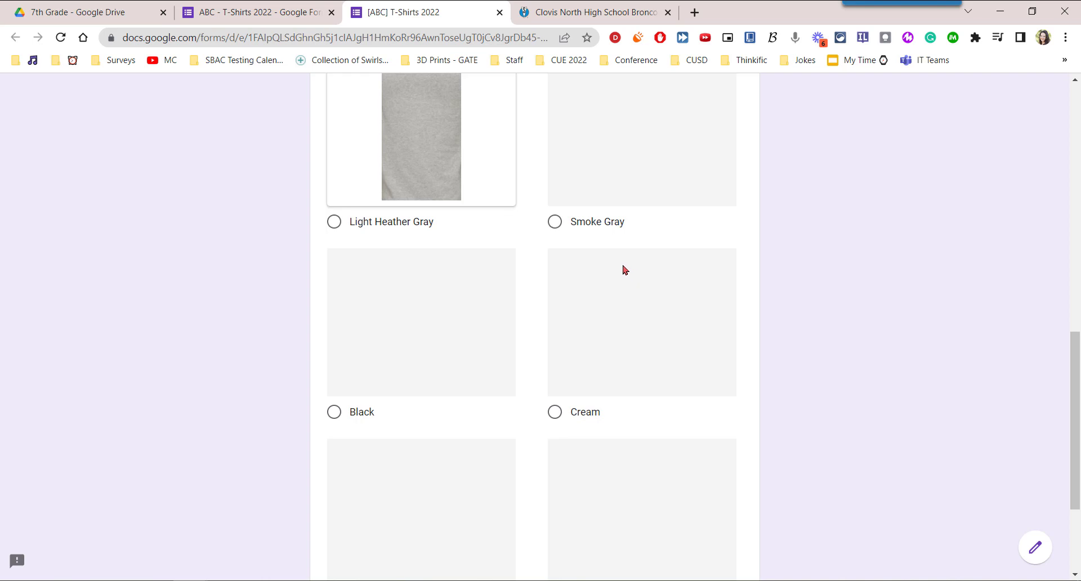
{"action": "scroll", "coordinate": [97, 322], "scroll_direction": "down", "scroll_amount": 7}
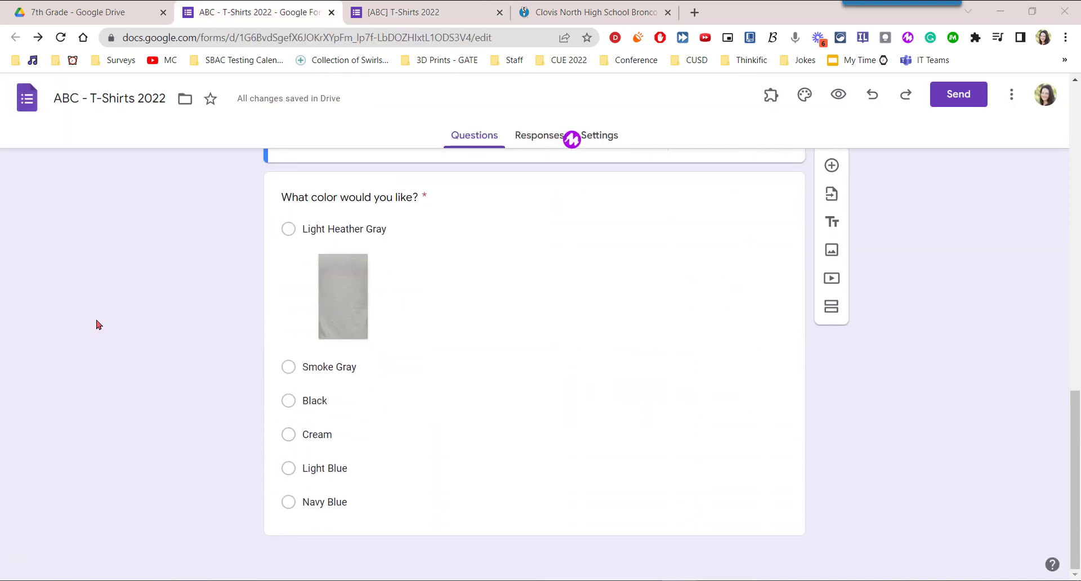
{"action": "left_click", "coordinate": [345, 301]}
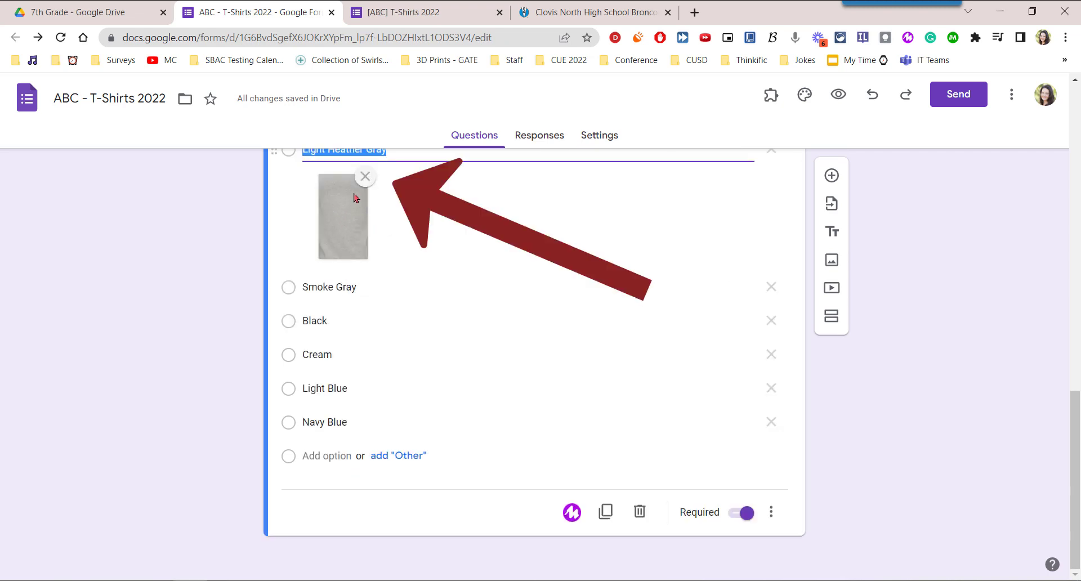
{"action": "left_click", "coordinate": [364, 177]}
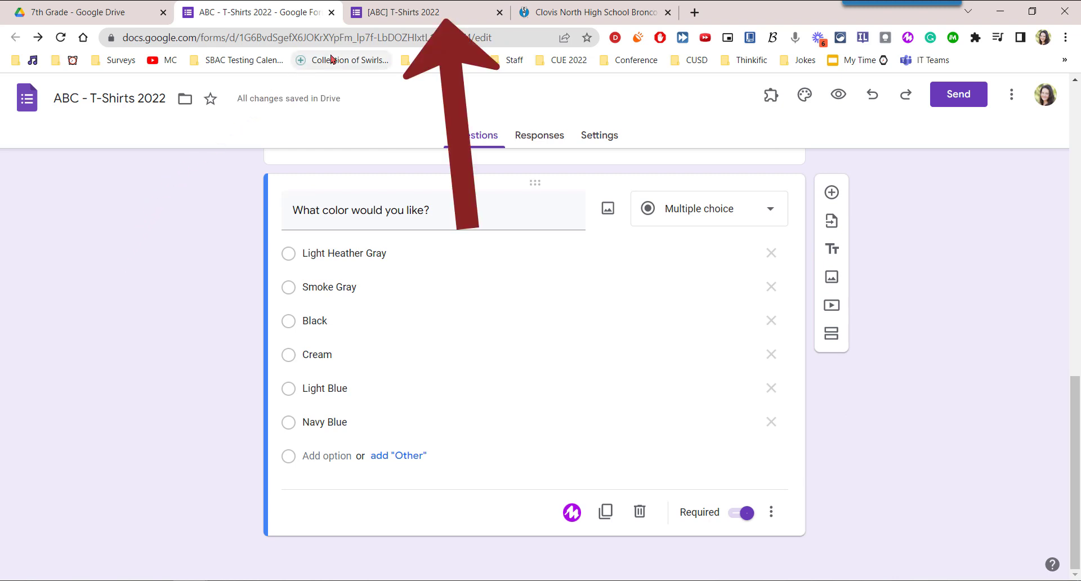
Reload the form preview and check how the color question is displayed.
{"action": "left_click", "coordinate": [425, 14]}
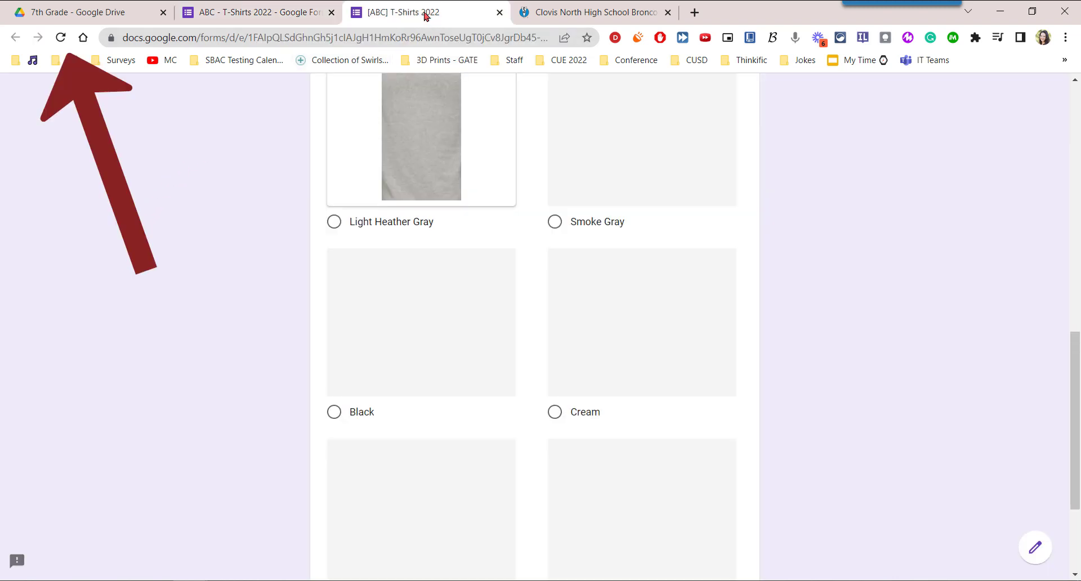
{"action": "left_click", "coordinate": [60, 37]}
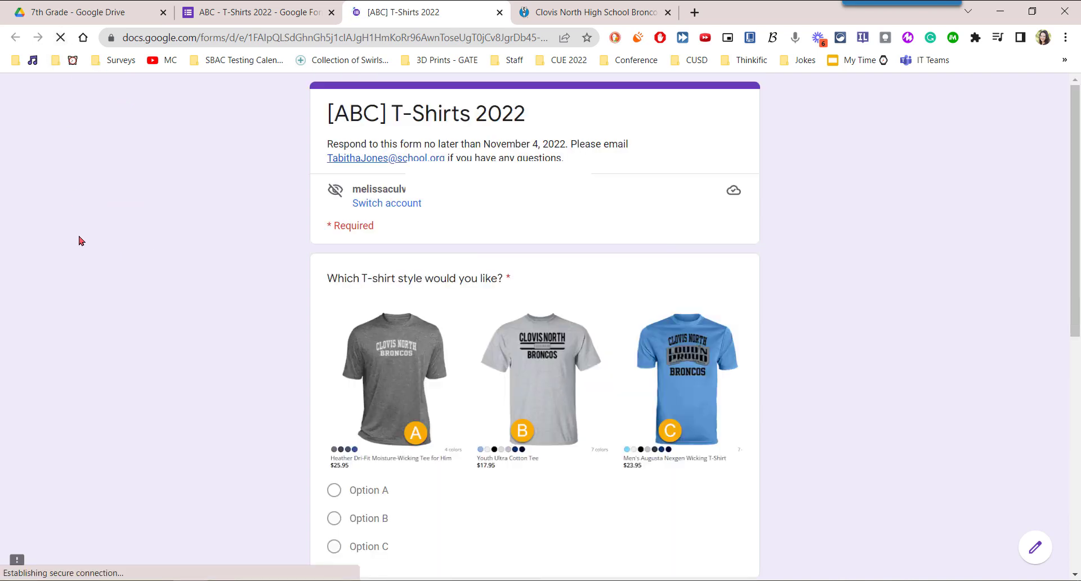
{"action": "scroll", "coordinate": [82, 241], "scroll_direction": "down", "scroll_amount": 4}
{"action": "scroll", "coordinate": [129, 255], "scroll_direction": "down", "scroll_amount": 3}
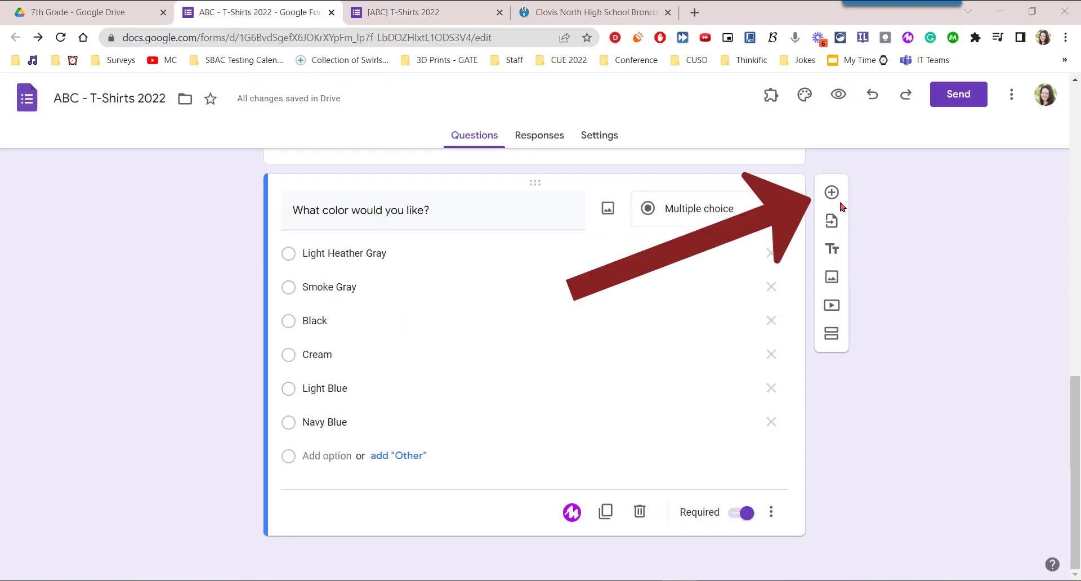
Add a short answer question after the color question, titled "Would you like to purchase additional shirts?".
{"action": "left_click", "coordinate": [833, 193]}
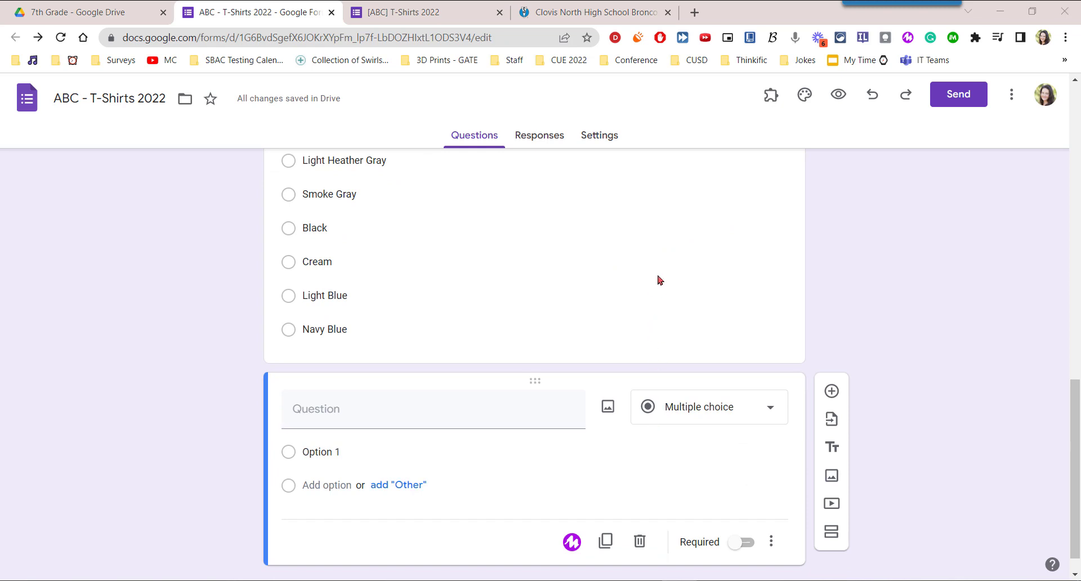
{"action": "left_click", "coordinate": [769, 411]}
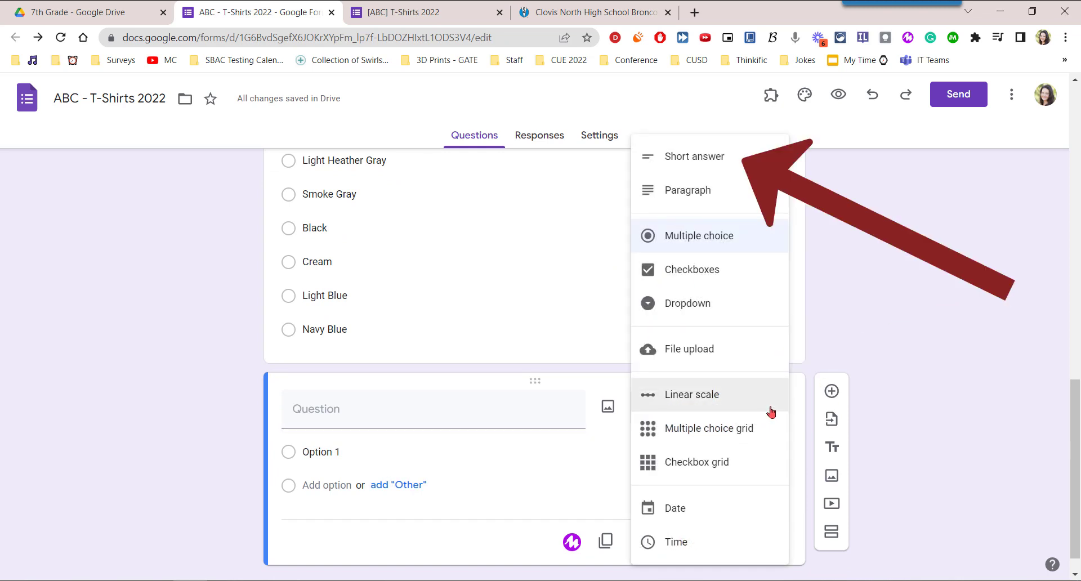
{"action": "left_click", "coordinate": [686, 162]}
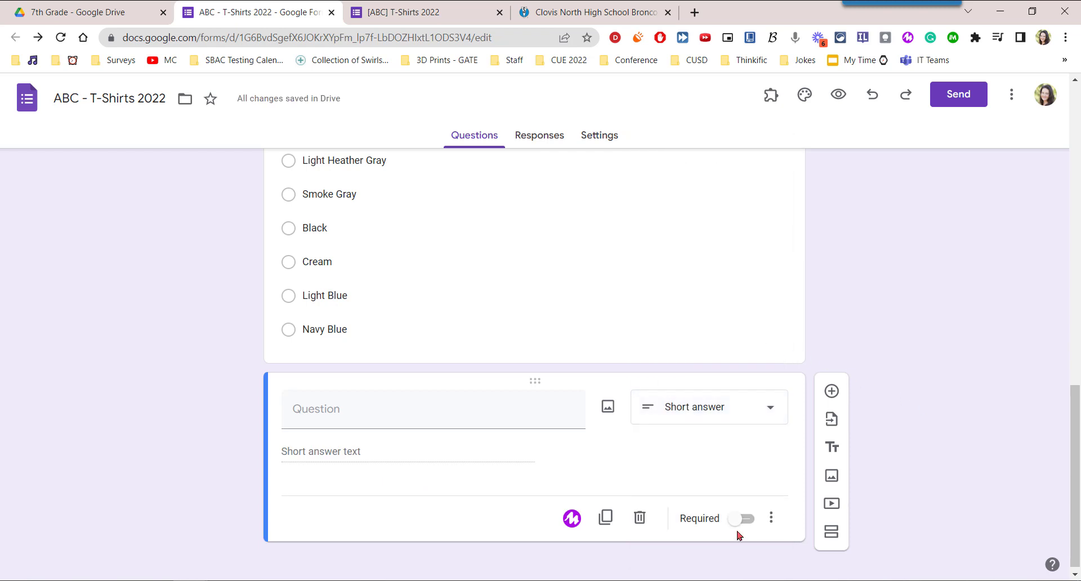
{"action": "left_click", "coordinate": [406, 418]}
{"action": "type", "text": "Would you like to pur"}
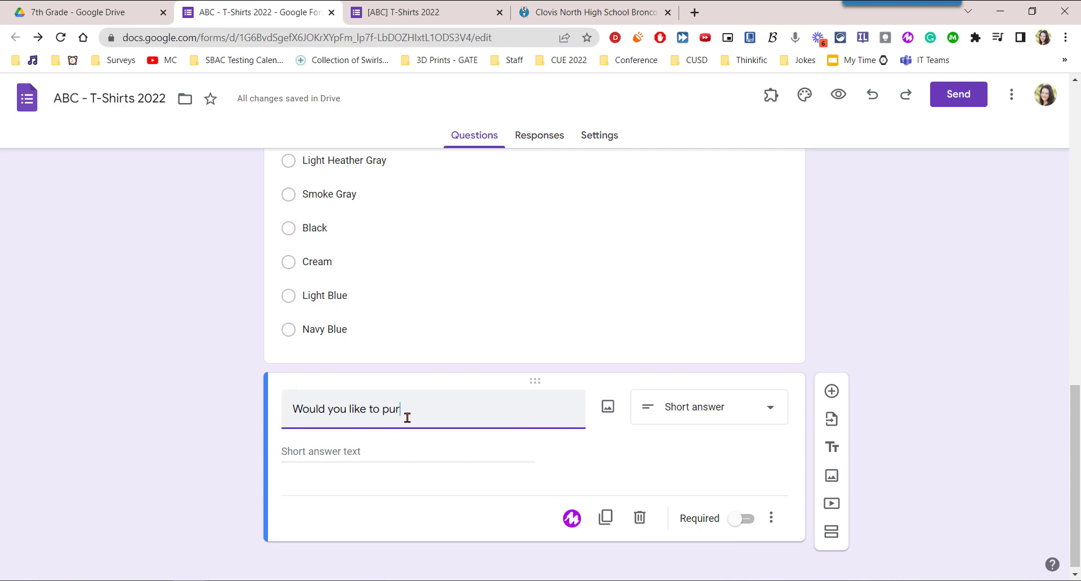
{"action": "type", "text": "chase additional shirts?"}
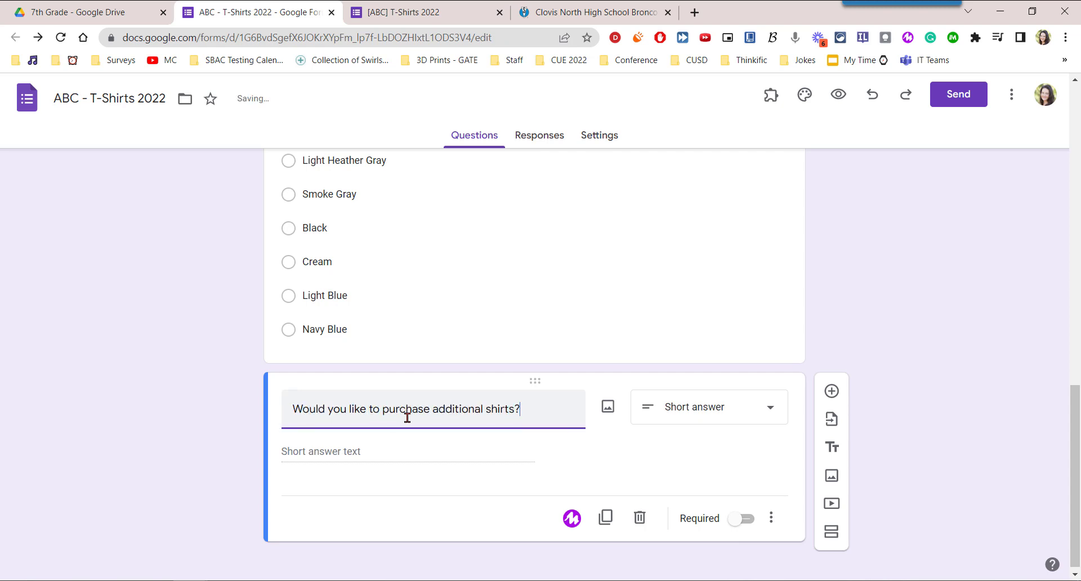
Append a note in square brackets to the new question's title, starting with "Style, Size,".
{"action": "key", "text": "ctrl+a"}
{"action": "key", "text": "End"}
{"action": "type", "text": "[]"}
{"action": "type", "text": "Size,"}
{"action": "key", "text": "Left"}
{"action": "key", "text": "Left"}
{"action": "key", "text": "Left"}
{"action": "key", "text": "Left"}
{"action": "key", "text": "Left"}
{"action": "key", "text": "Left"}
{"action": "type", "text": "Style, Size, "}
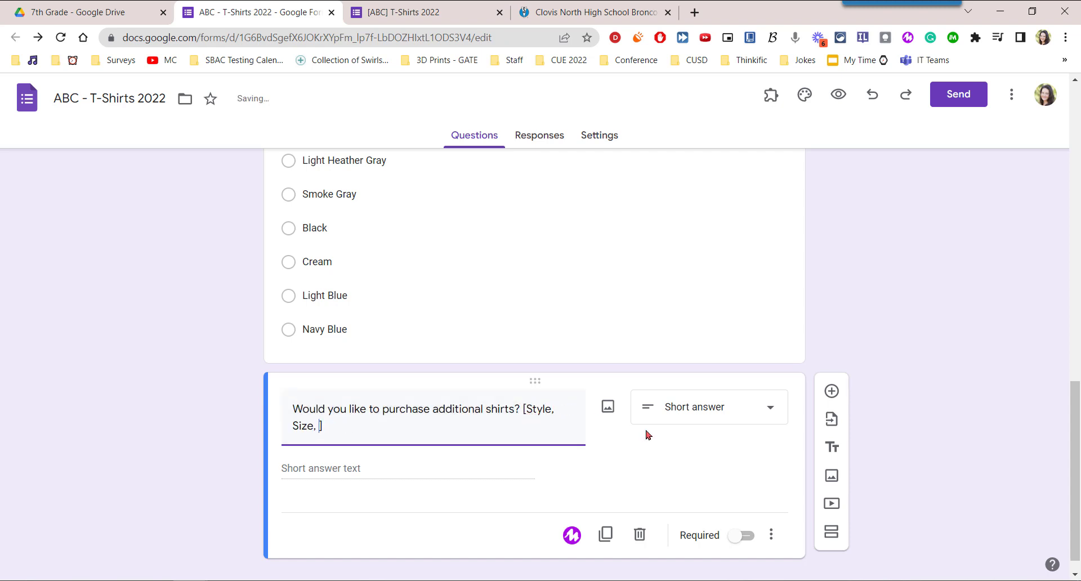
Complete the title's bracketed note with "and color for each. The cost is $25.00 for each additional shirt. Check to ABC PTC.".
{"action": "type", "text": "and color for each. The cos"}
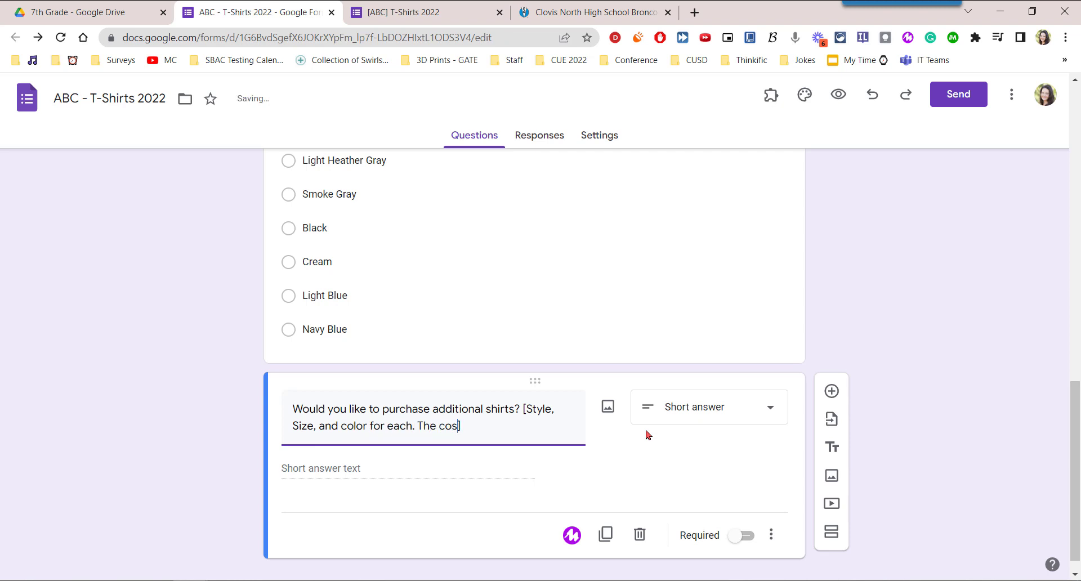
{"action": "type", "text": "t is $25.00 for each ext"}
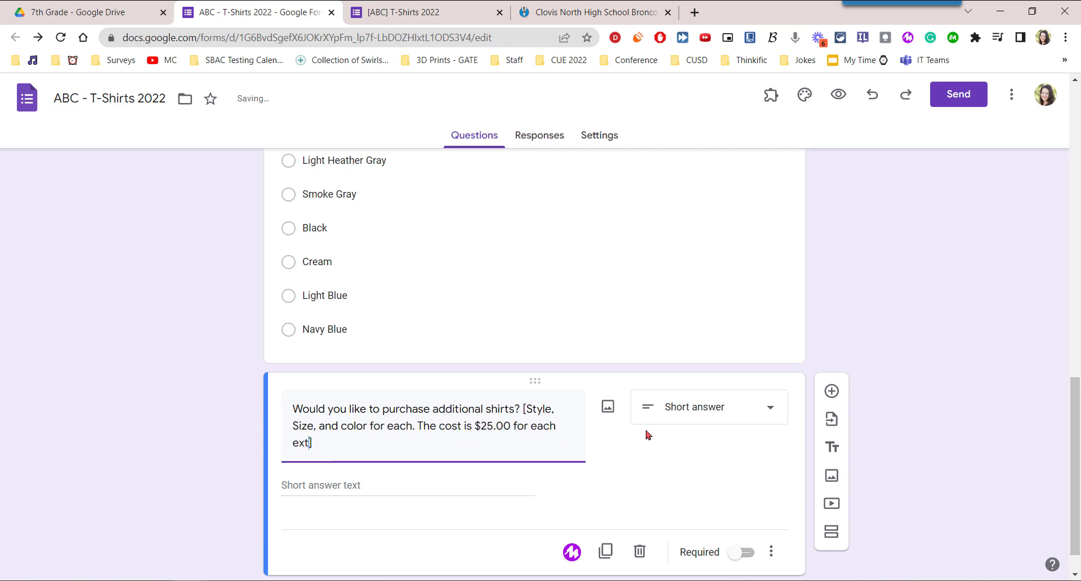
{"action": "key", "text": "BackSpace"}
{"action": "key", "text": "BackSpace"}
{"action": "key", "text": "BackSpace"}
{"action": "type", "text": "additional shirt. C"}
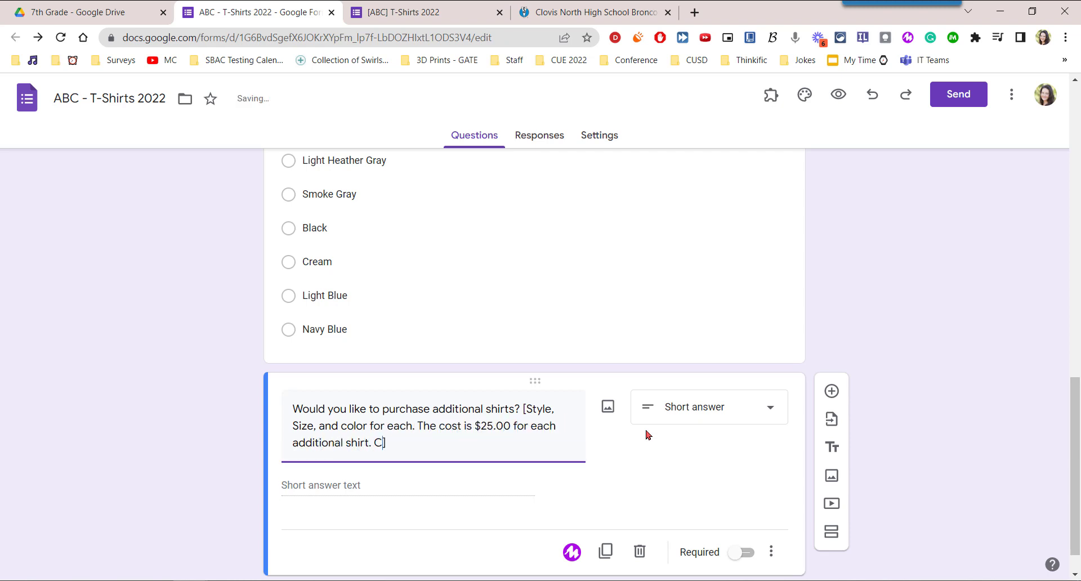
{"action": "type", "text": "heck to ABC PTC"}
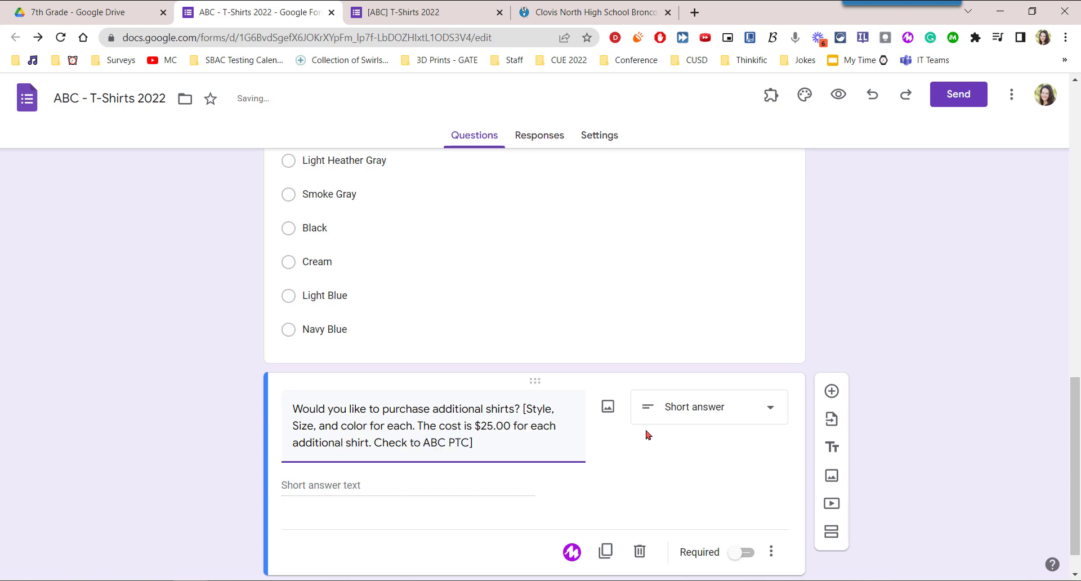
{"action": "type", "text": "."}
In the form preview, answer the additional-shirts question with "Two more shirts." and bracketed details "B, Medium, Heather Gray, A Charcoal".
{"action": "left_click", "coordinate": [392, 412]}
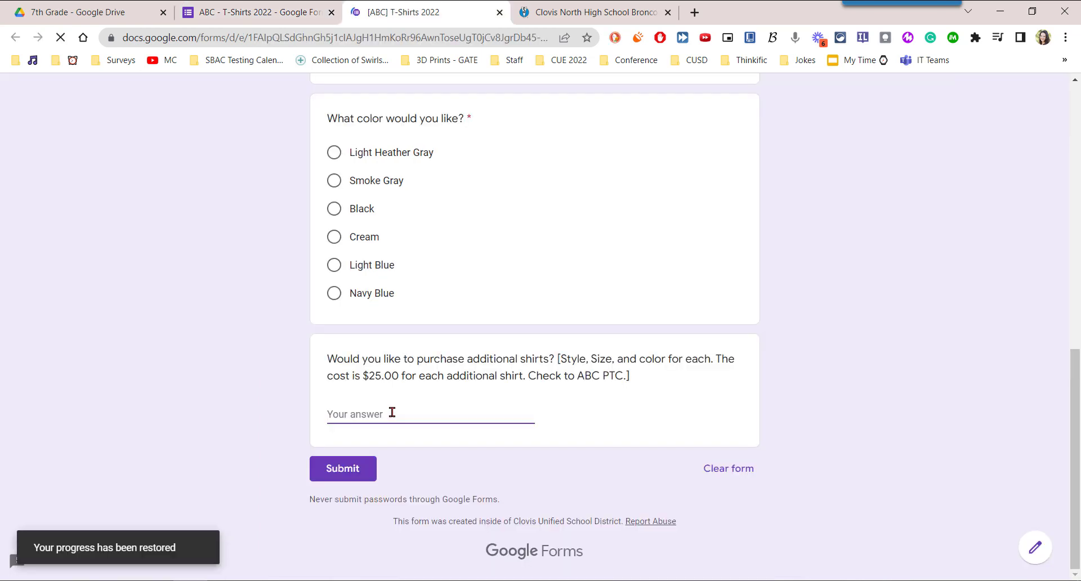
{"action": "type", "text": "Two more shirts."}
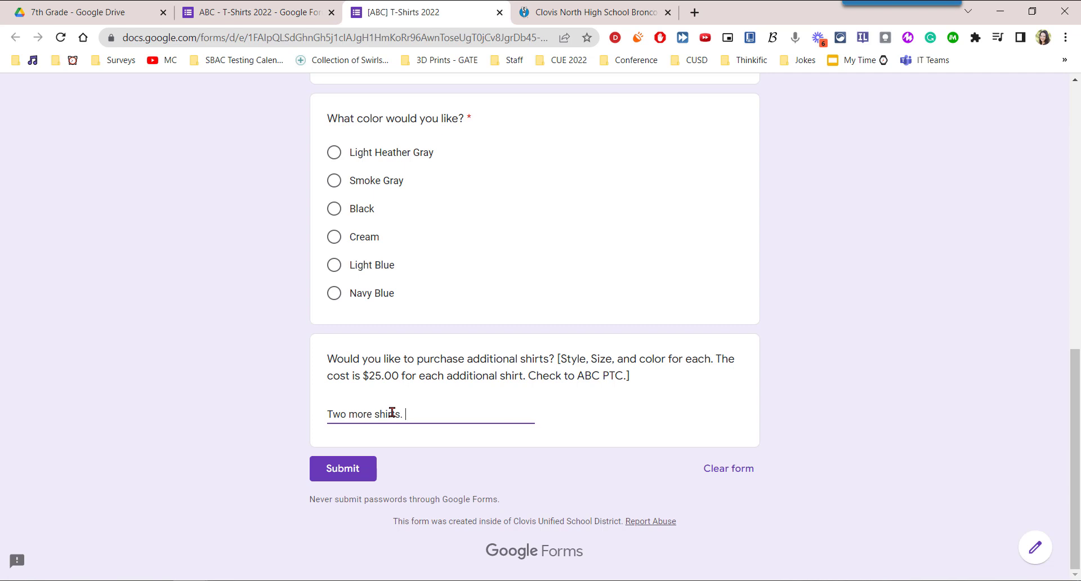
{"action": "type", "text": " [B, Medium, Heather Gray, A"}
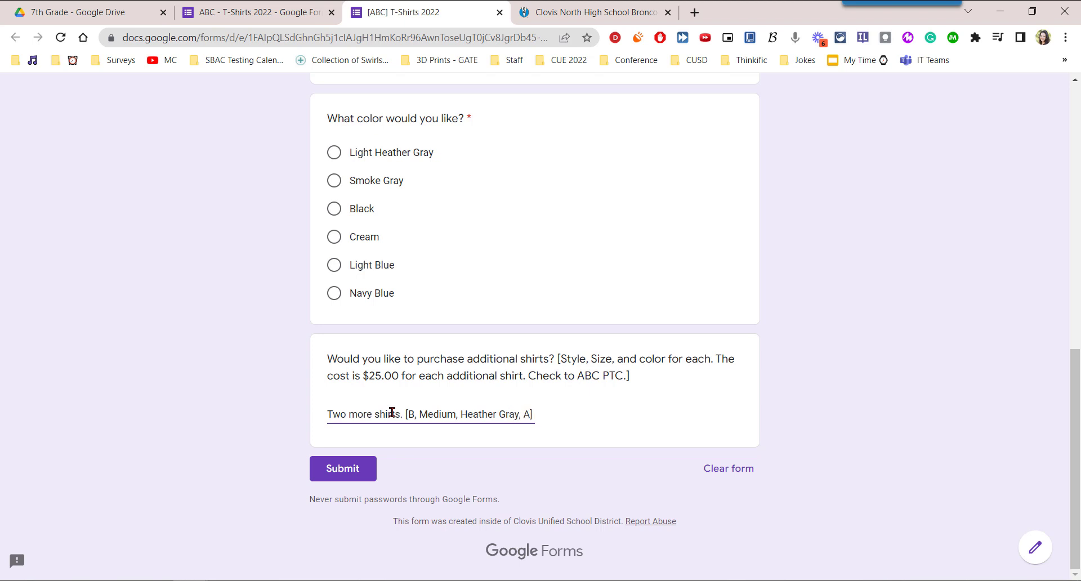
{"action": "type", "text": " Charcoal,"}
Remove the second shirt's details, "A Charcoal", from the sample answer, keeping the closing bracket after "Heather Gray".
{"action": "key", "text": "shift+End"}
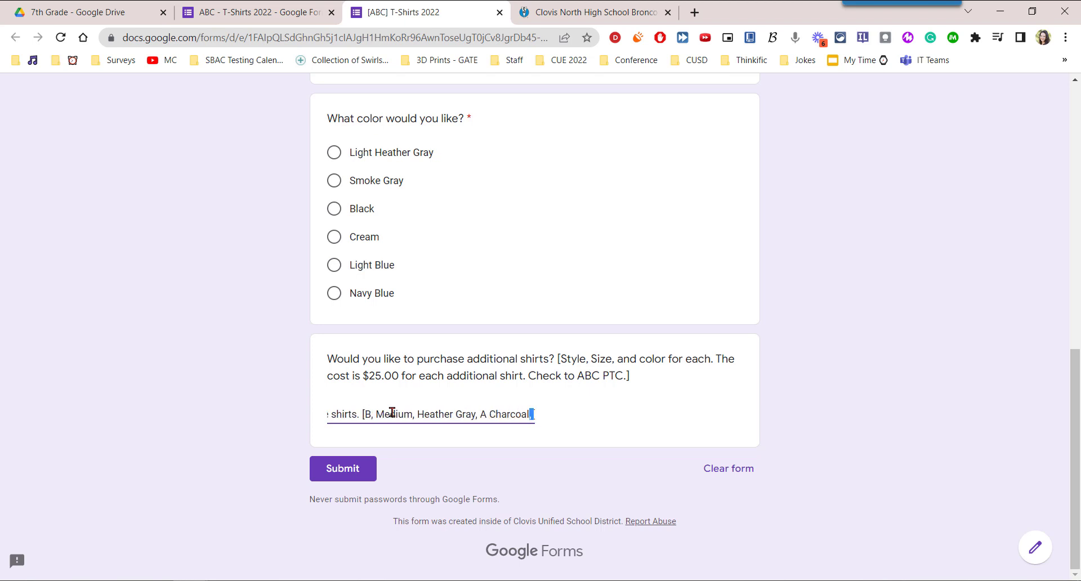
{"action": "key", "text": "ctrl+shift+Left"}
{"action": "key", "text": "ctrl+shift+Left"}
{"action": "key", "text": "ctrl+shift+Left"}
{"action": "key", "text": "ctrl+shift+Right"}
{"action": "key", "text": "BackSpace"}
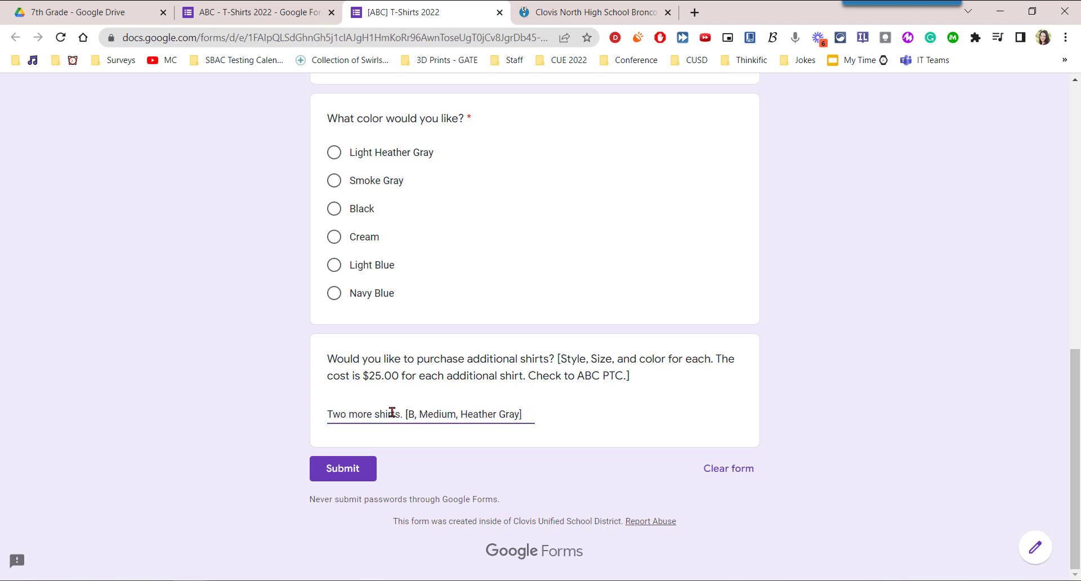
Reword the beginning of the sample answer to "One more shirt.".
{"action": "key", "text": "Home"}
{"action": "key", "text": "ctrl+shift+Right"}
{"action": "type", "text": "One"}
{"action": "left_click", "coordinate": [397, 415]}
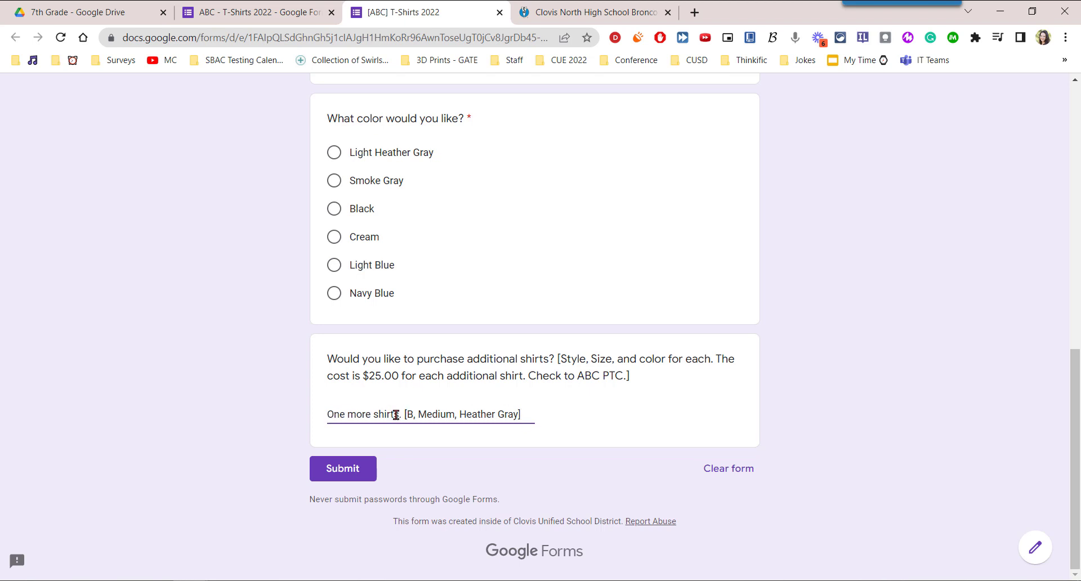
{"action": "key", "text": "BackSpace"}
Cut the sample answer's text after "[B,", paste it back in, and return to the form editor.
{"action": "key", "text": "shift+End"}
{"action": "key", "text": "ctrl+x"}
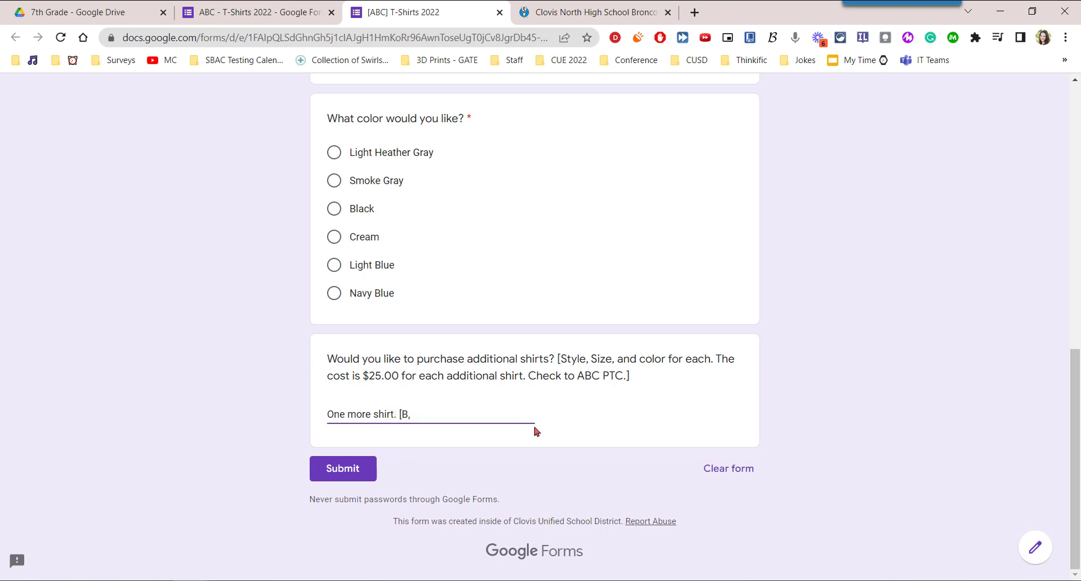
{"action": "key", "text": "ctrl+v"}
{"action": "key", "text": "ctrl+shift+Tab"}
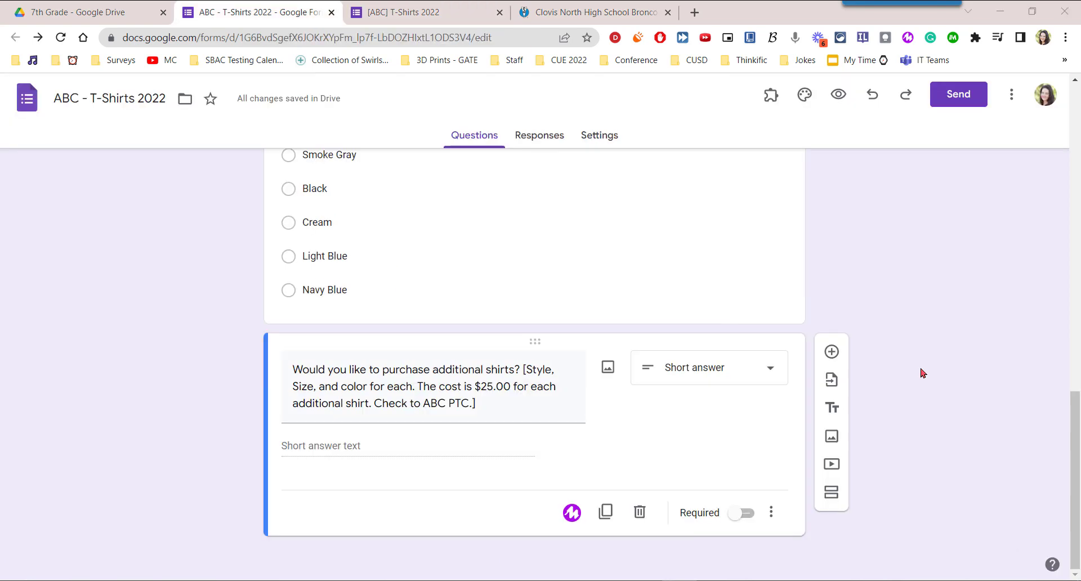